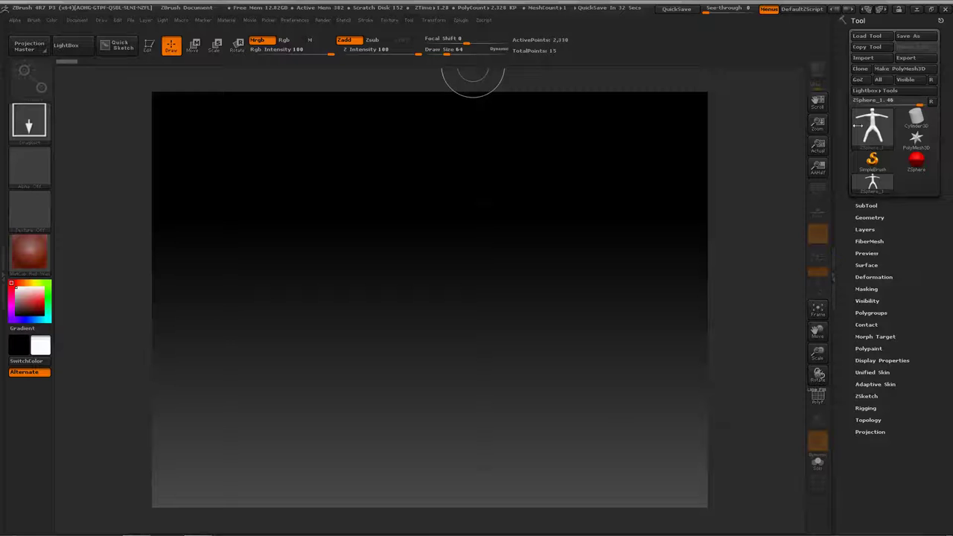
# - Start a new ZSphere on the canvas and switch it to Edit mode
pyautogui.click(871, 123)
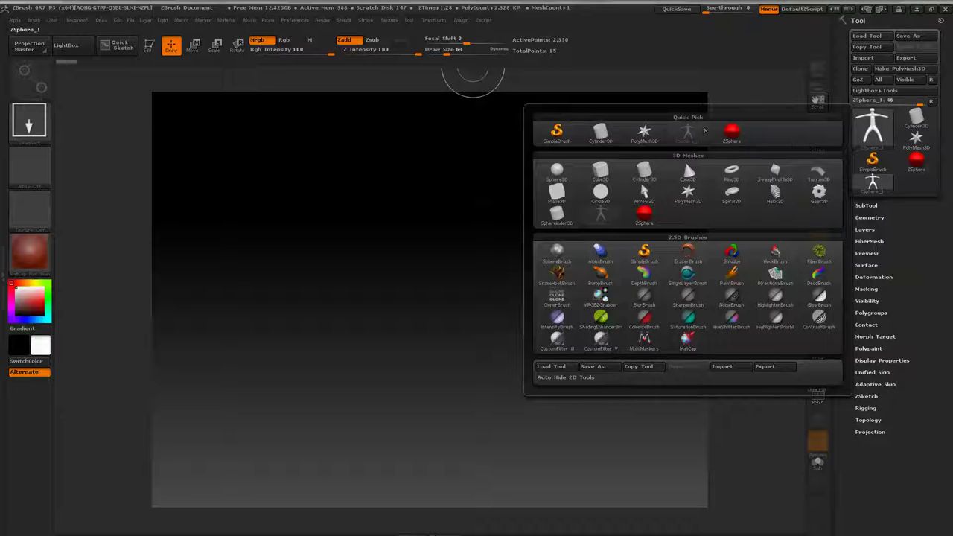
pyautogui.click(645, 214)
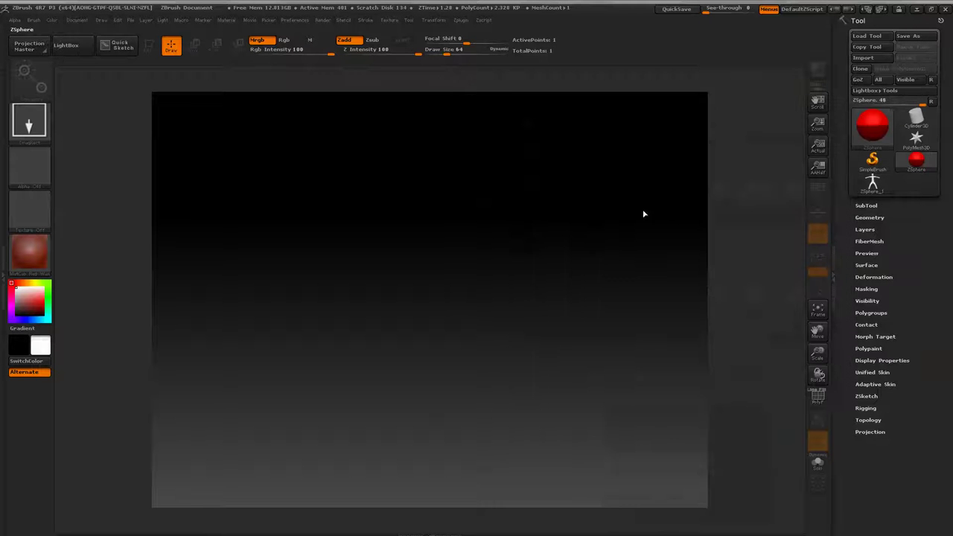
pyautogui.moveTo(421, 305); pyautogui.dragTo(418, 98)
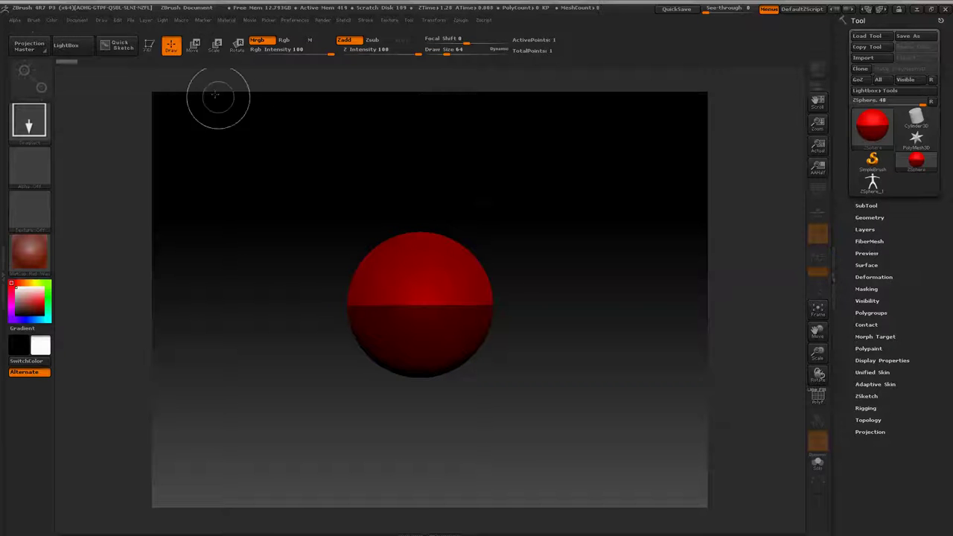
pyautogui.click(149, 48)
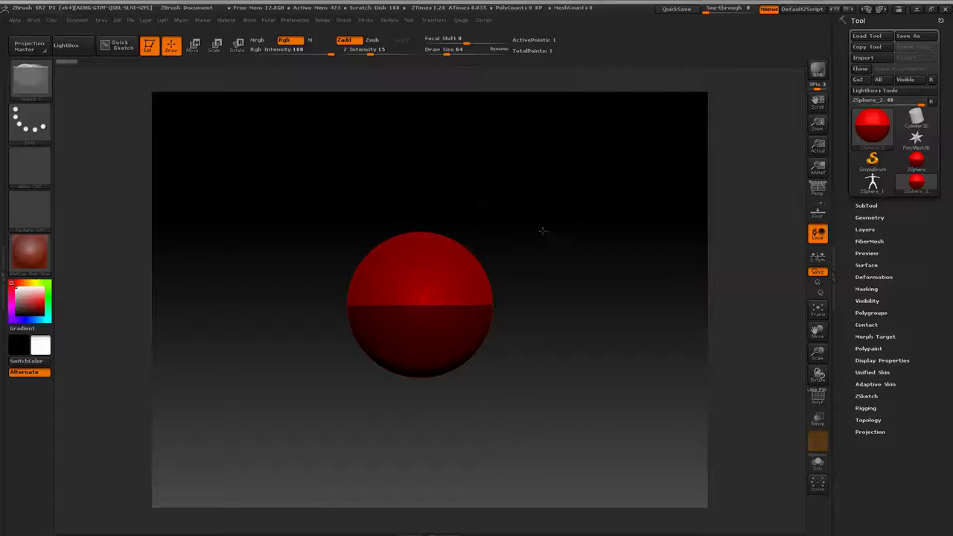
pyautogui.keyDown('alt'); pyautogui.moveTo(544, 230); pyautogui.dragTo(535, 240); pyautogui.keyUp('alt')
pyautogui.keyDown('alt'); pyautogui.moveTo(536, 241); pyautogui.dragTo(515, 232, button='right'); pyautogui.keyUp('alt')
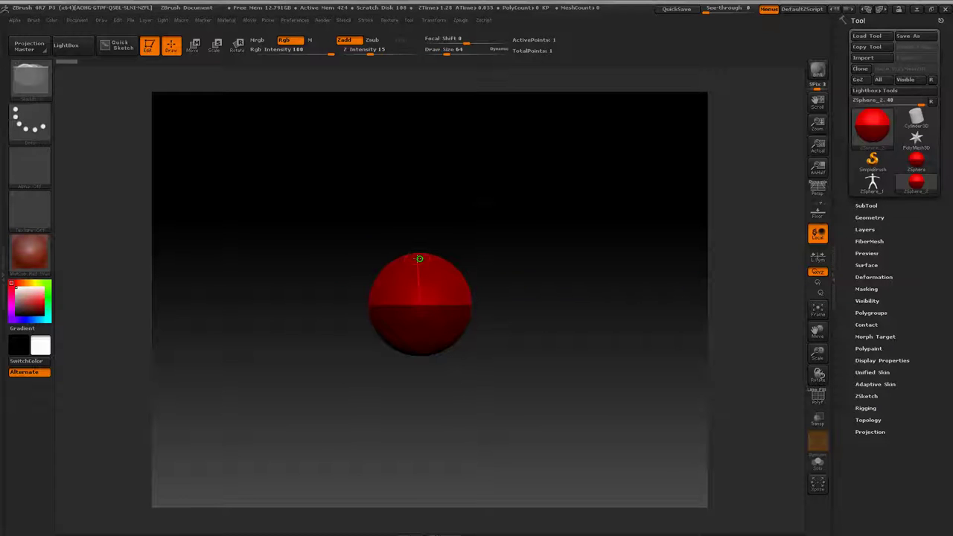
# - Add a ZSphere on top of the root sphere and pull it upward to form the torso
pyautogui.moveTo(419, 258); pyautogui.dragTo(423, 234)
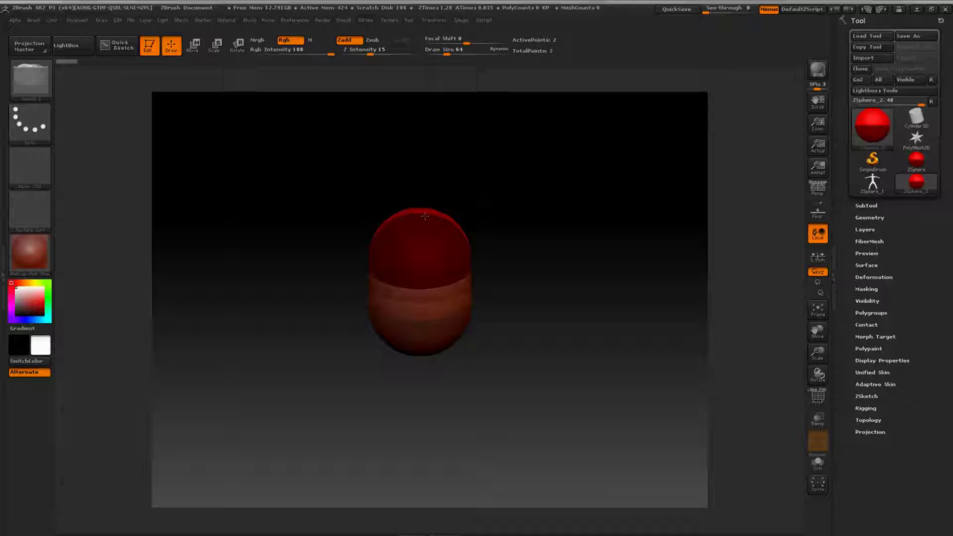
pyautogui.moveTo(425, 216); pyautogui.dragTo(431, 79)
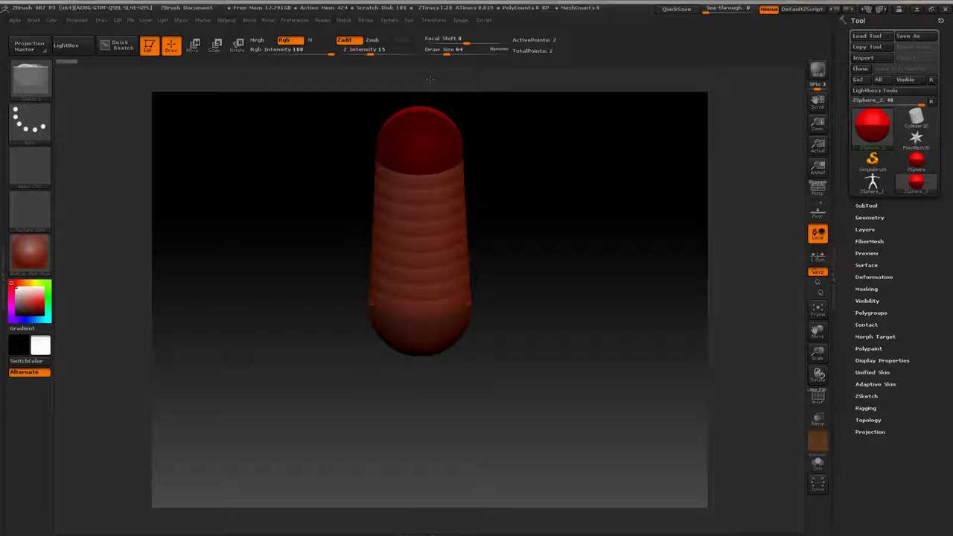
pyautogui.moveTo(430, 79); pyautogui.dragTo(430, 80)
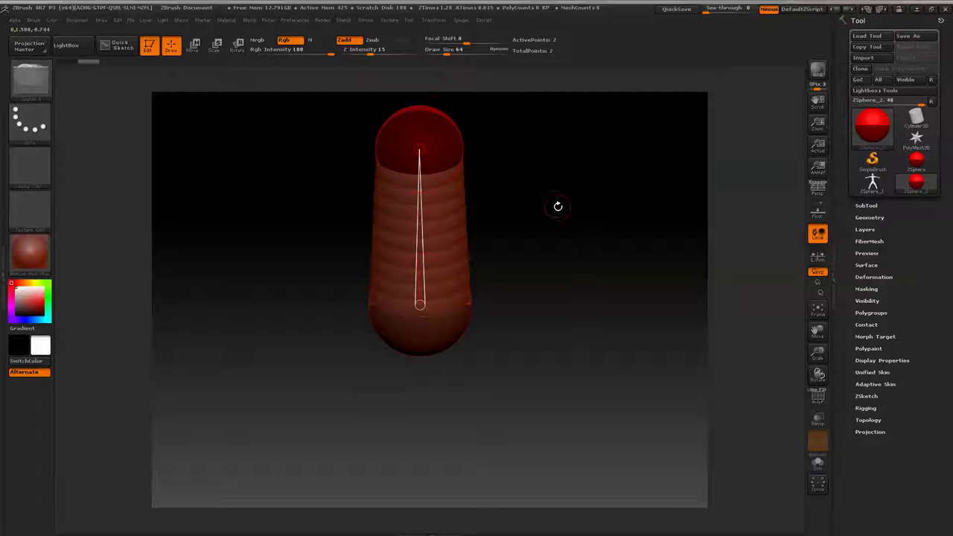
pyautogui.moveTo(562, 210); pyautogui.dragTo(562, 325)
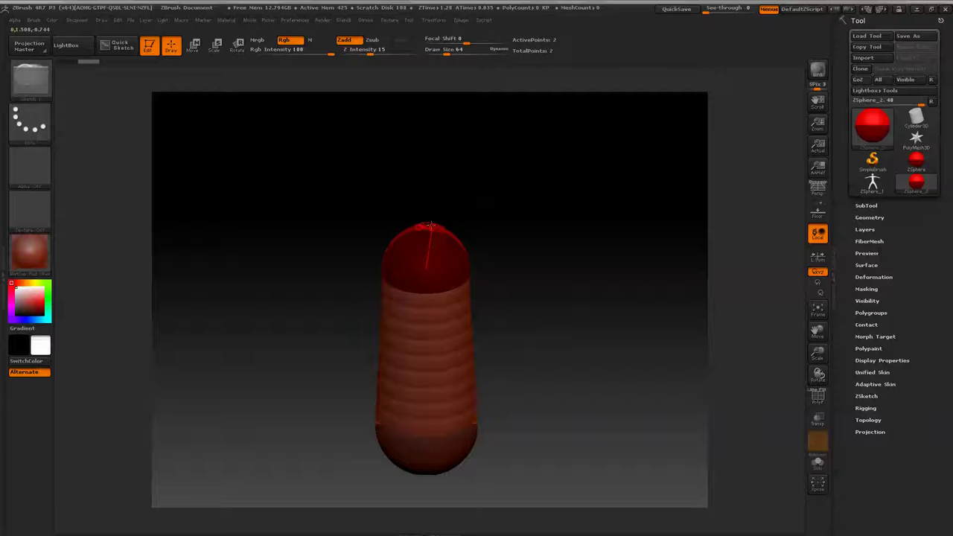
# - Add a smaller neck ZSphere on top of the torso, undo the stray extra point, and draw a larger head above it
pyautogui.moveTo(425, 229); pyautogui.dragTo(425, 201)
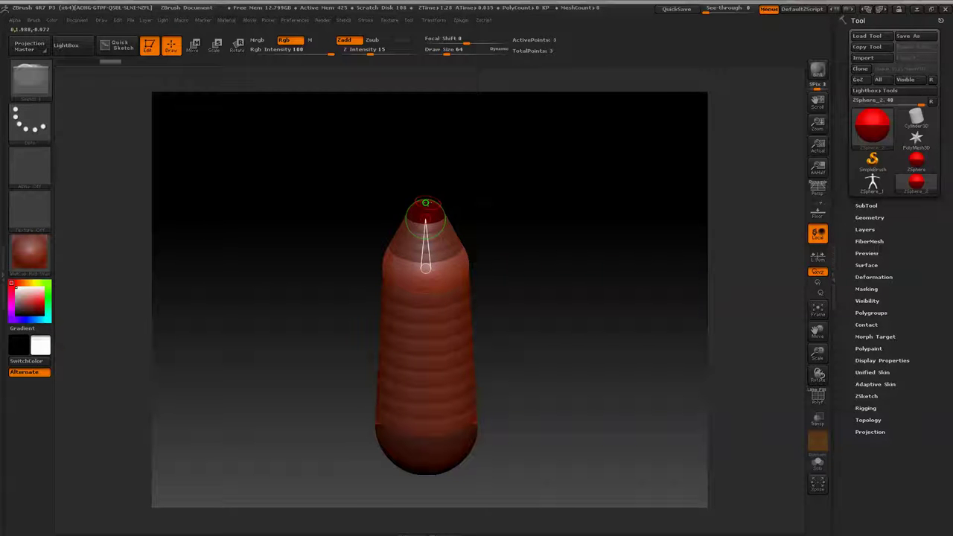
pyautogui.click(425, 203)
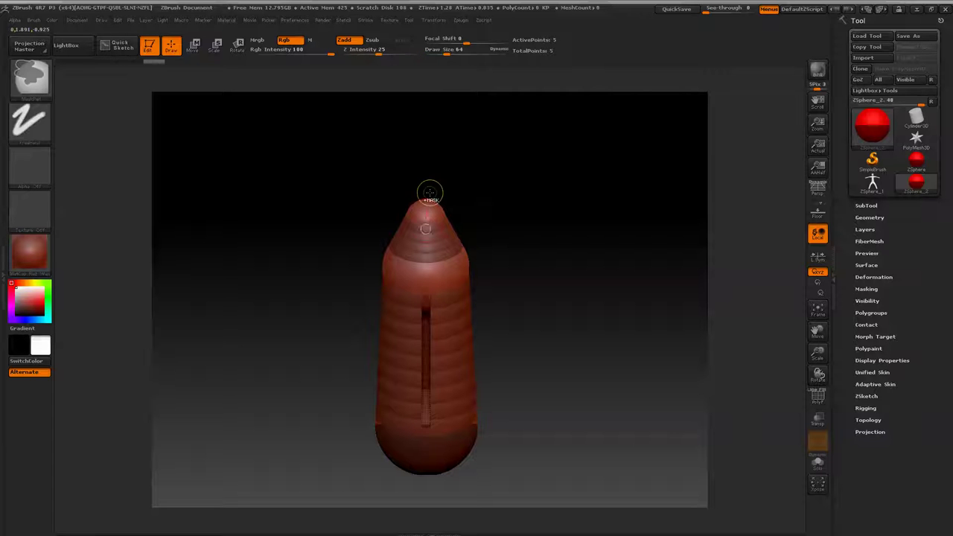
pyautogui.hotkey('ctrl', 'z')
pyautogui.press('a')
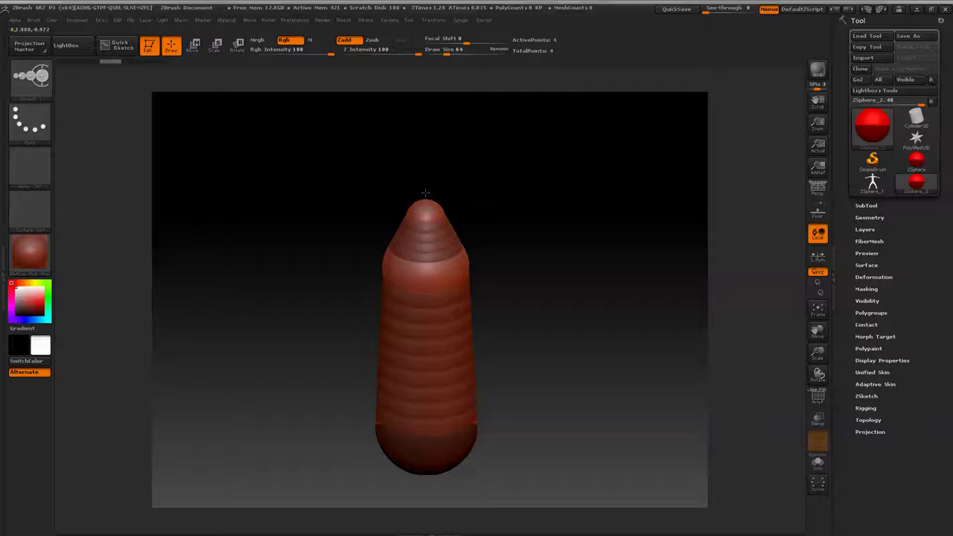
pyautogui.click(425, 199)
pyautogui.moveTo(425, 198)
pyautogui.mouseDown()
pyautogui.moveTo(429, 145)
pyautogui.moveTo(445, 124)
pyautogui.mouseUp()
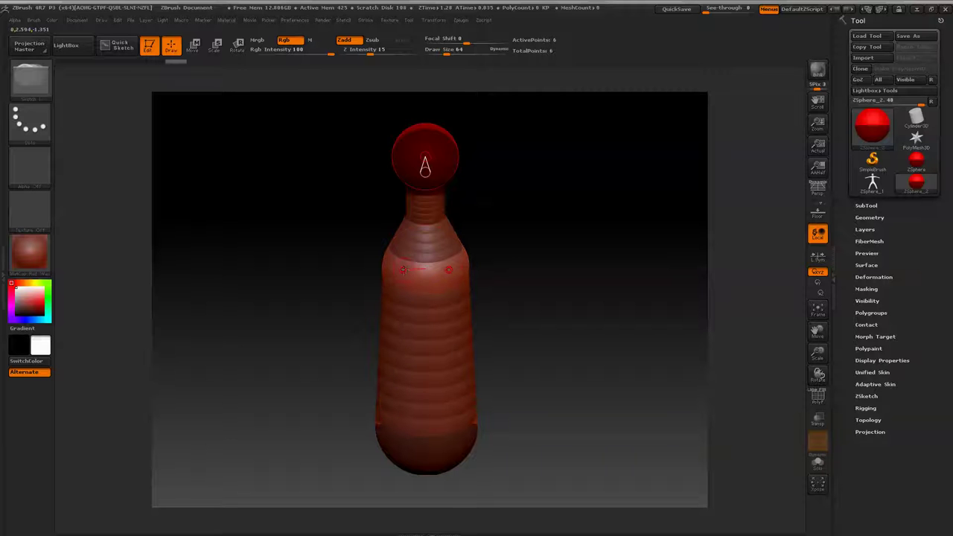
# - Add symmetrical arms from the upper torso sphere and legs from the root sphere, each limb with a middle joint
pyautogui.moveTo(383, 264)
pyautogui.mouseDown()
pyautogui.moveTo(151, 257)
pyautogui.moveTo(160, 255)
pyautogui.mouseUp()
pyautogui.keyDown('alt'); pyautogui.click(366, 262); pyautogui.keyUp('alt')
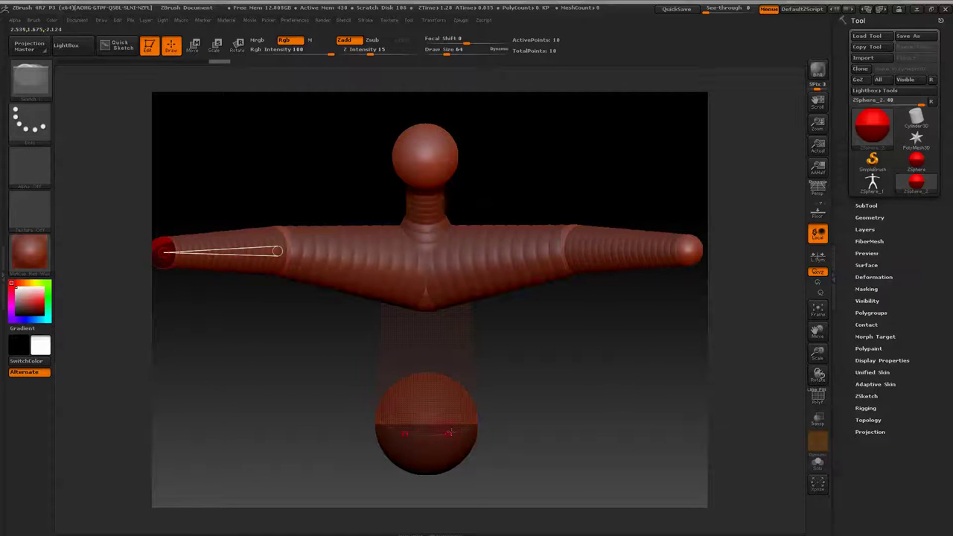
pyautogui.moveTo(477, 416); pyautogui.dragTo(469, 371)
pyautogui.moveTo(447, 328)
pyautogui.keyDown('alt'); pyautogui.mouseDown()
pyautogui.moveTo(496, 334)
pyautogui.moveTo(423, 339)
pyautogui.moveTo(394, 358)
pyautogui.moveTo(407, 364)
pyautogui.moveTo(393, 415)
pyautogui.moveTo(386, 399)
pyautogui.moveTo(379, 468)
pyautogui.mouseUp(); pyautogui.keyUp('alt')
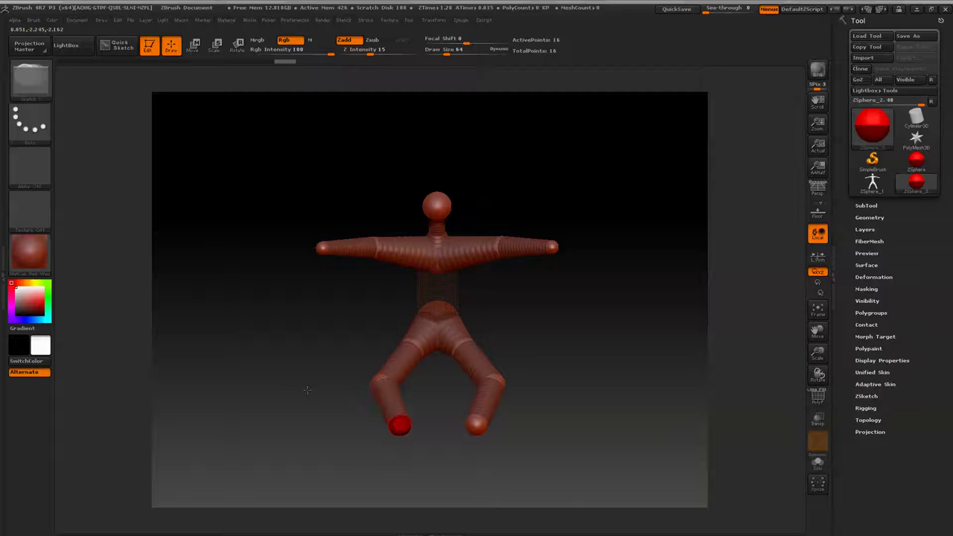
# - Move the pelvis forward under the torso, the feet beneath the knees, and the knees inward to straighten the legs
pyautogui.moveTo(337, 403); pyautogui.dragTo(347, 392)
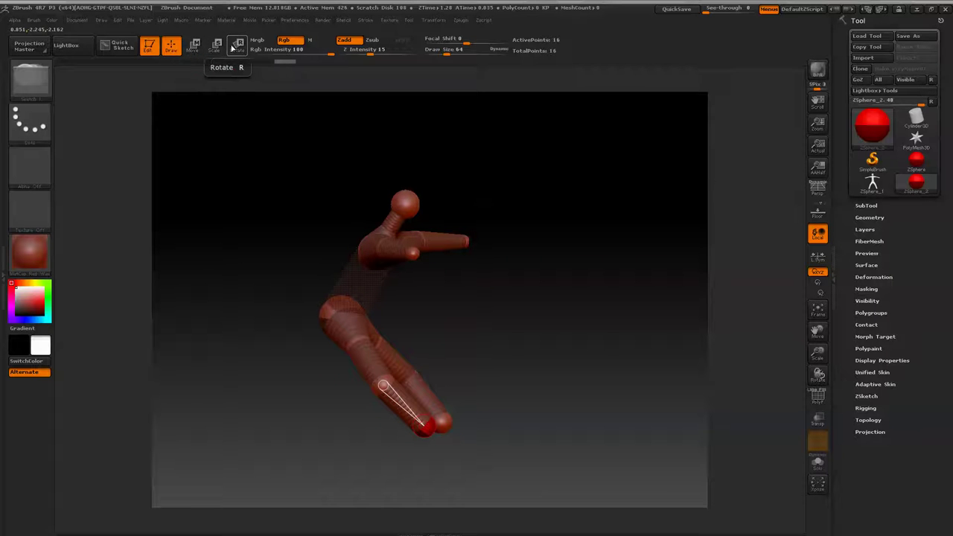
pyautogui.click(193, 45)
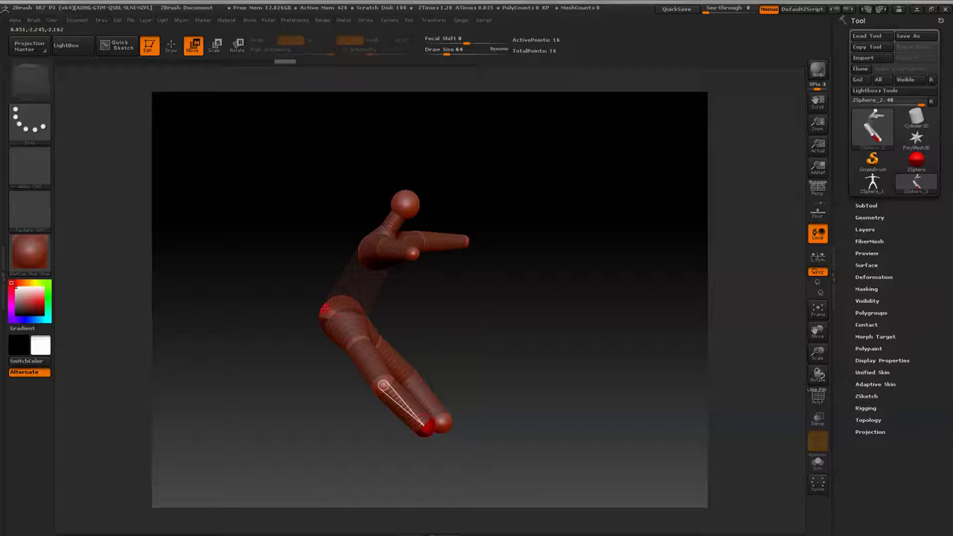
pyautogui.moveTo(332, 308); pyautogui.dragTo(373, 342)
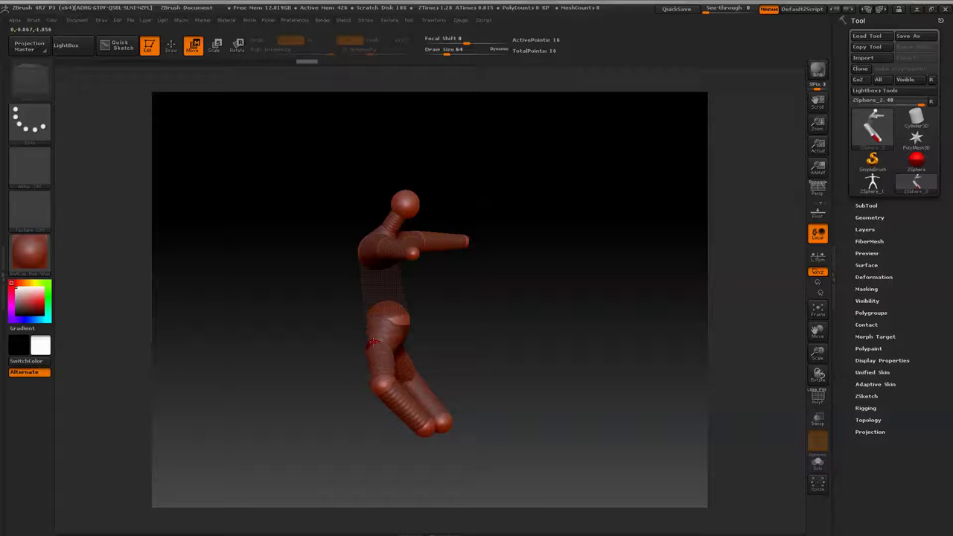
pyautogui.moveTo(429, 428); pyautogui.dragTo(382, 449)
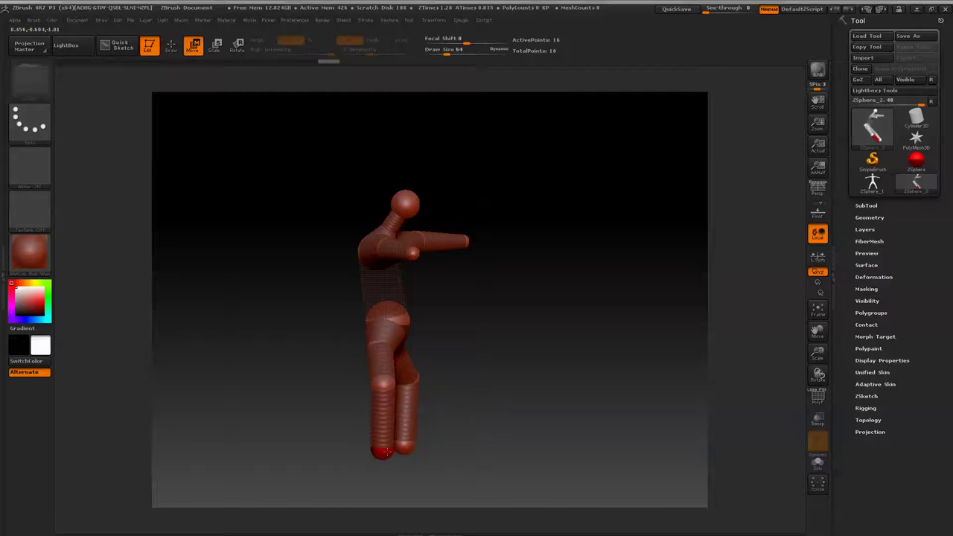
pyautogui.moveTo(545, 420); pyautogui.dragTo(497, 433)
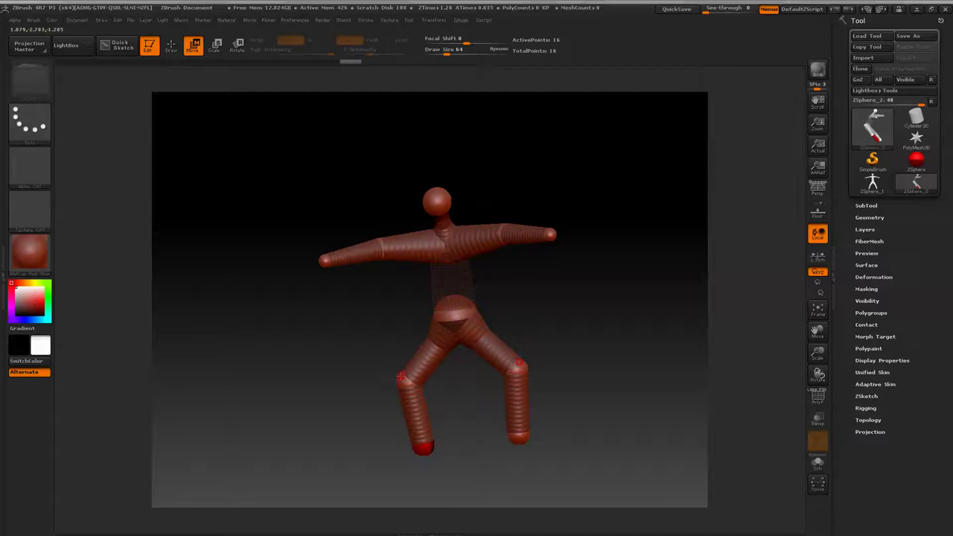
pyautogui.moveTo(401, 377); pyautogui.dragTo(422, 385)
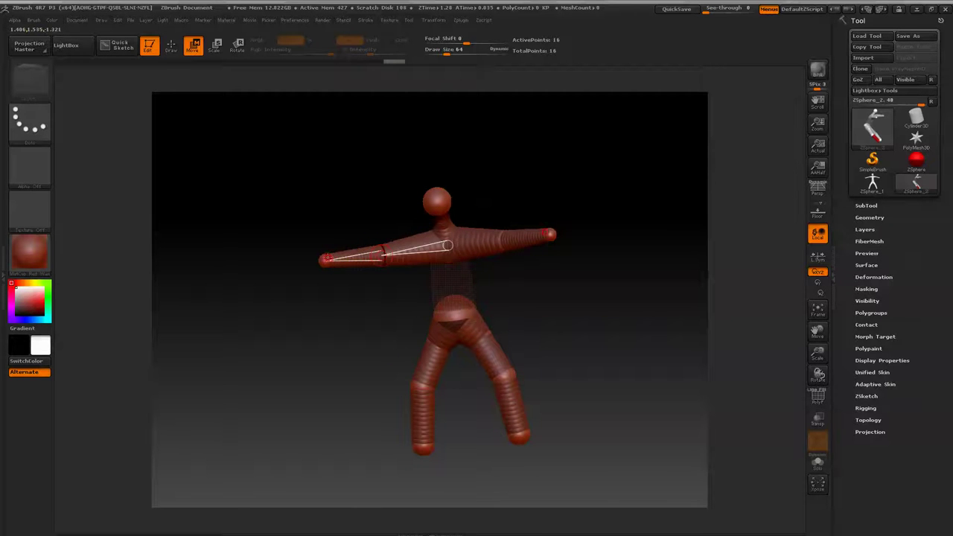
# - Move the hand spheres lower and reposition the head over the neck
pyautogui.moveTo(326, 259); pyautogui.dragTo(334, 283)
pyautogui.moveTo(332, 368); pyautogui.dragTo(383, 373)
pyautogui.moveTo(504, 222)
pyautogui.mouseDown()
pyautogui.moveTo(508, 185)
pyautogui.moveTo(519, 183)
pyautogui.moveTo(520, 207)
pyautogui.moveTo(514, 179)
pyautogui.moveTo(517, 186)
pyautogui.mouseUp()
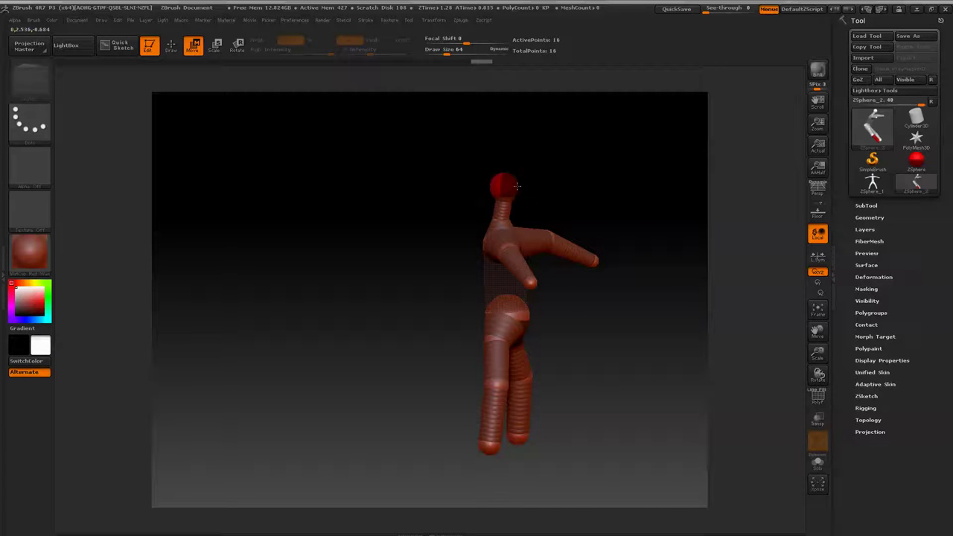
# - Scale down the elbow ZSpheres to make the arms thinner
pyautogui.moveTo(627, 419); pyautogui.dragTo(583, 425)
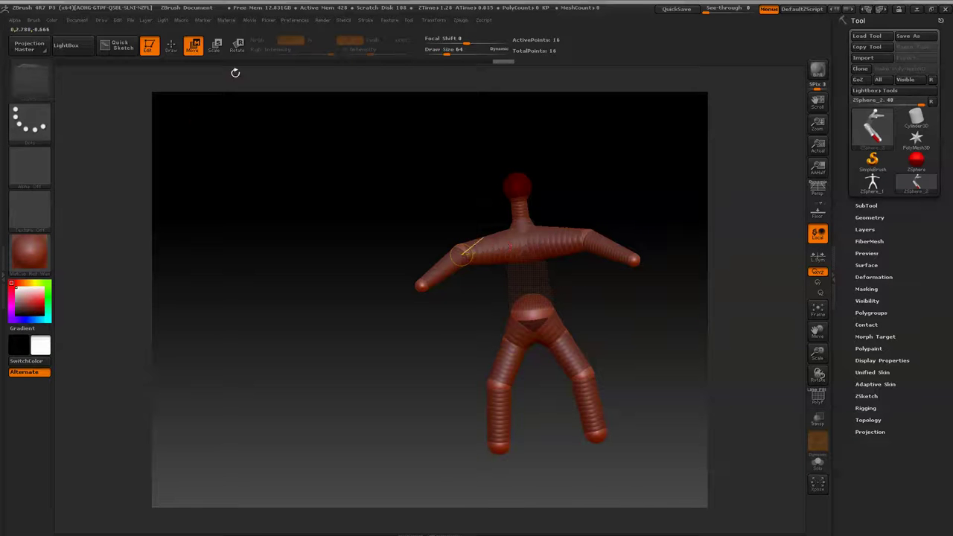
pyautogui.press('e')
pyautogui.moveTo(461, 255)
pyautogui.mouseDown()
pyautogui.moveTo(513, 246)
pyautogui.moveTo(489, 248)
pyautogui.moveTo(512, 241)
pyautogui.moveTo(500, 178)
pyautogui.mouseUp()
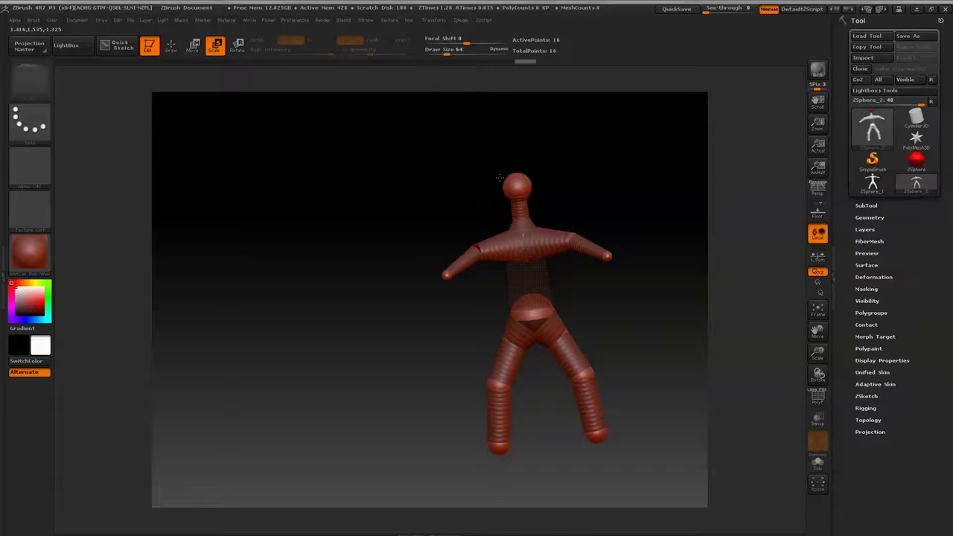
# - Move the hands outward to lengthen the forearms and shift the elbow joints outward and down
pyautogui.click(195, 52)
pyautogui.moveTo(478, 250); pyautogui.dragTo(414, 283)
pyautogui.moveTo(478, 249); pyautogui.dragTo(465, 252)
pyautogui.moveTo(438, 326)
pyautogui.mouseDown()
pyautogui.moveTo(487, 334)
pyautogui.moveTo(455, 340)
pyautogui.mouseUp()
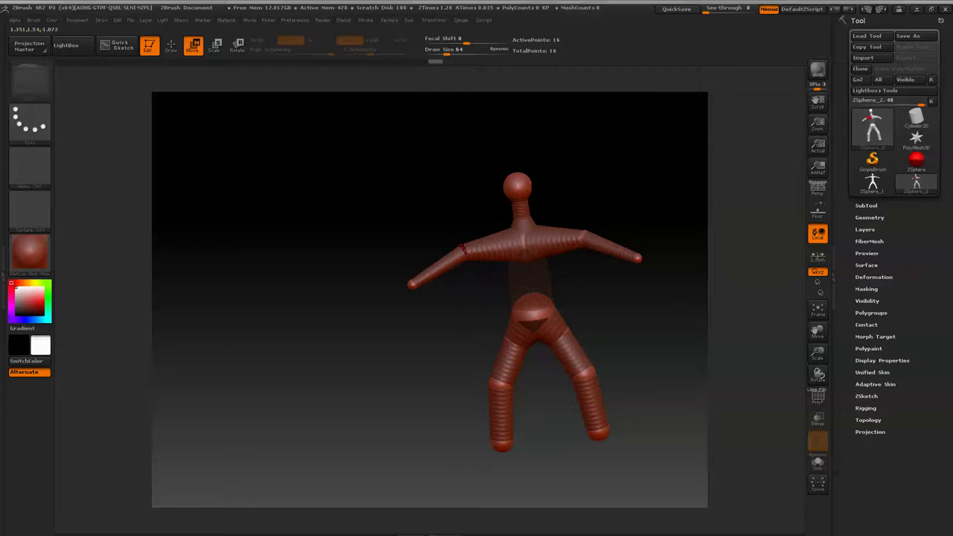
pyautogui.moveTo(465, 250); pyautogui.dragTo(467, 259)
# - Enlarge the hand spheres slightly and preview the figure's adaptive skin mesh before returning to the ZSpheres
pyautogui.press('e')
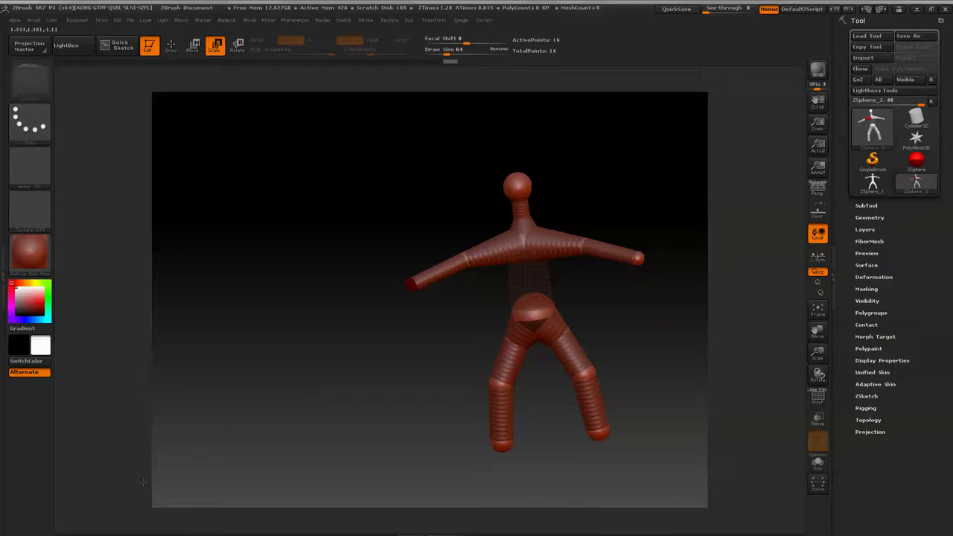
pyautogui.moveTo(333, 396); pyautogui.dragTo(294, 392)
pyautogui.press('a')
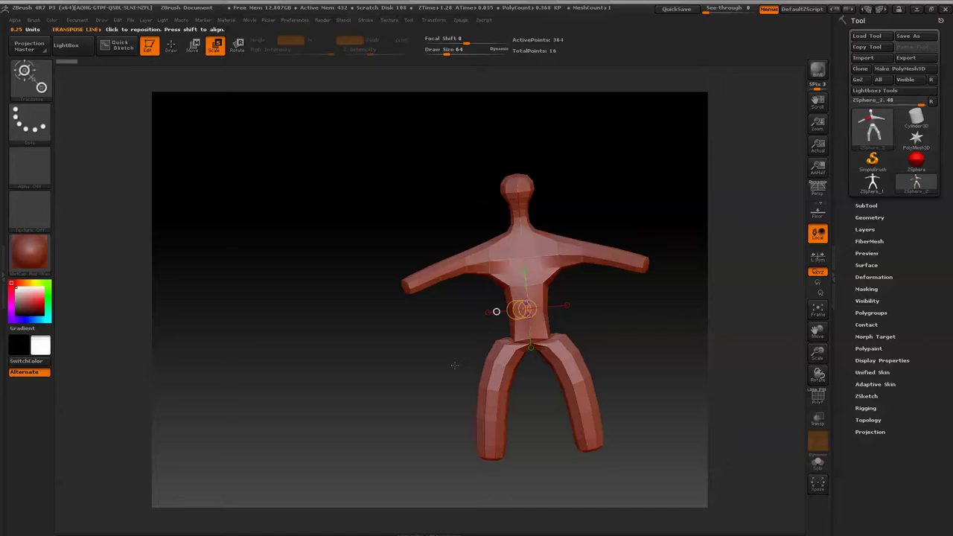
pyautogui.press('a')
# - Adjust the scale of the foot ZSpheres at the ends of the legs
pyautogui.moveTo(403, 379); pyautogui.dragTo(426, 366)
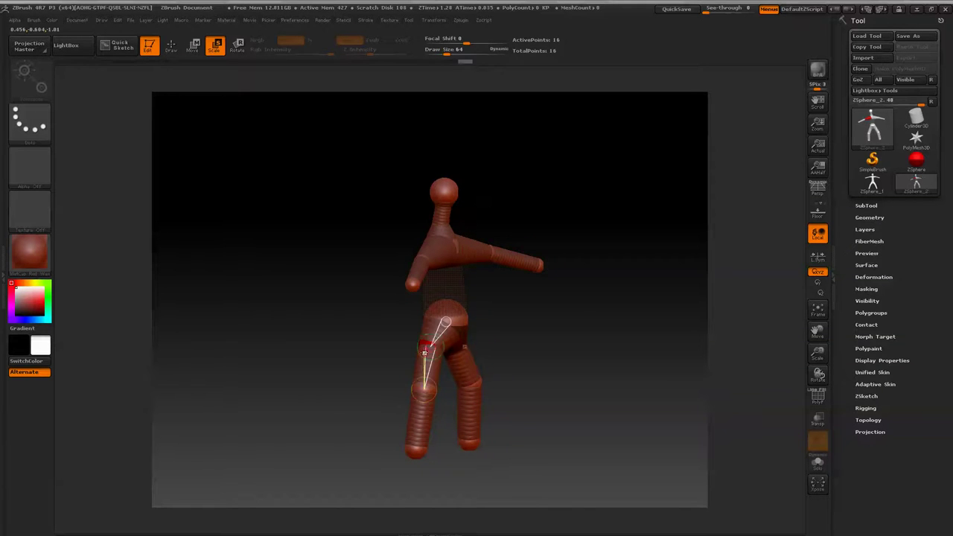
pyautogui.moveTo(412, 449); pyautogui.dragTo(385, 468)
pyautogui.click(409, 450)
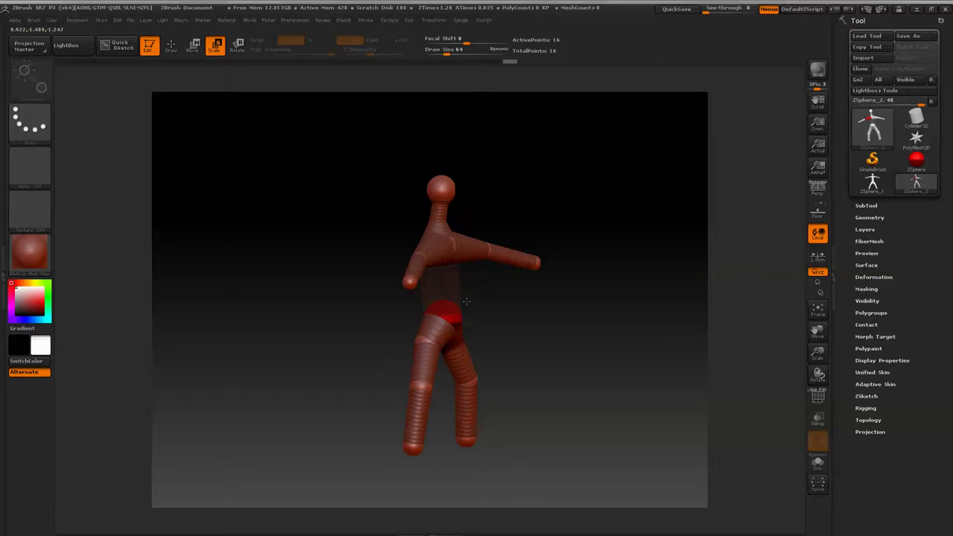
# - Try deleting the knee ZSpheres in Draw mode, and undo the deletion
pyautogui.click(172, 44)
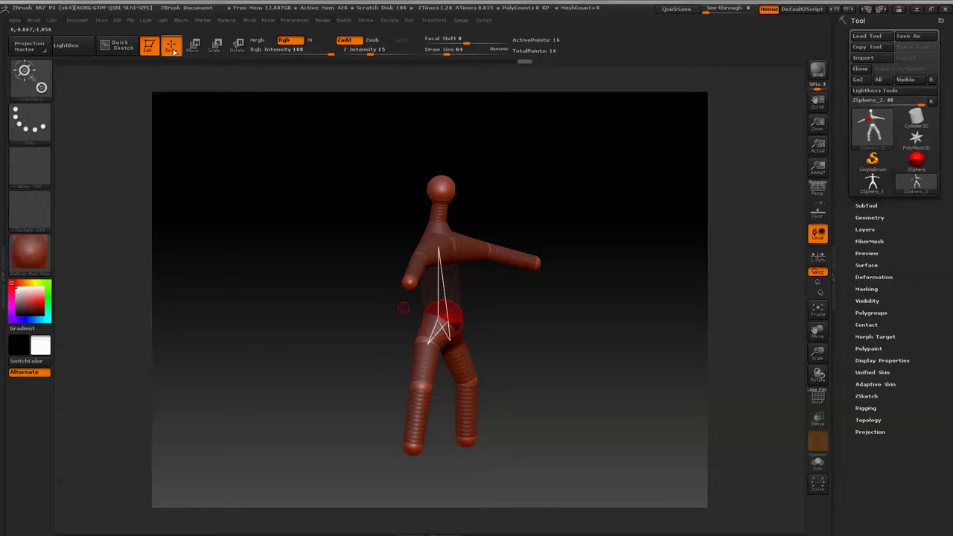
pyautogui.keyDown('alt'); pyautogui.click(419, 387); pyautogui.keyUp('alt')
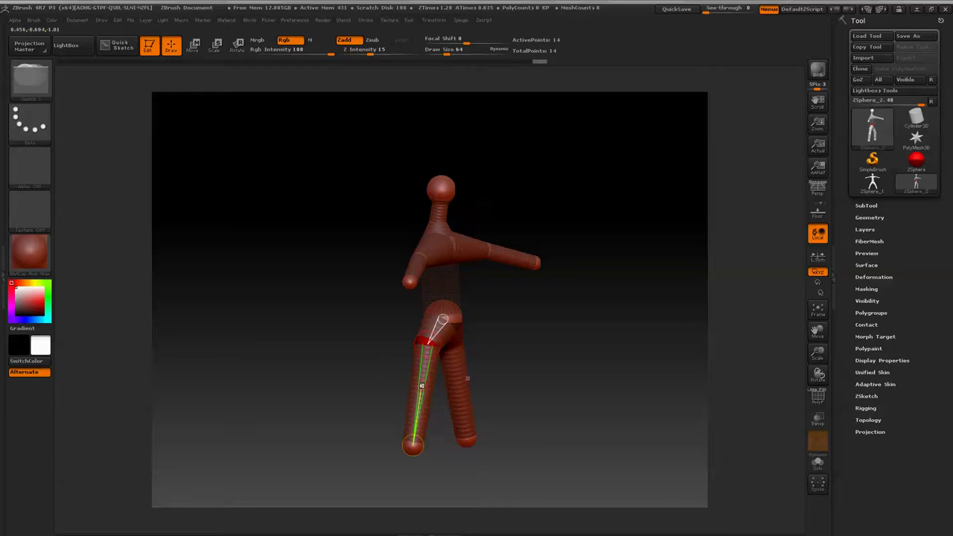
pyautogui.hotkey('ctrl', 'z')
# - Preview the adaptive skin mesh and examine the shape of the legs from the front
pyautogui.press('a')
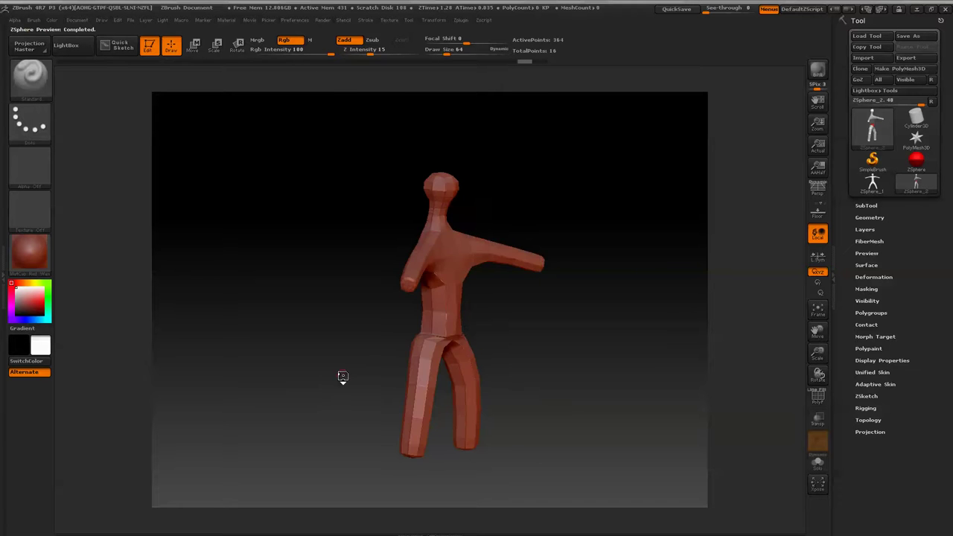
pyautogui.moveTo(619, 385); pyautogui.dragTo(603, 386)
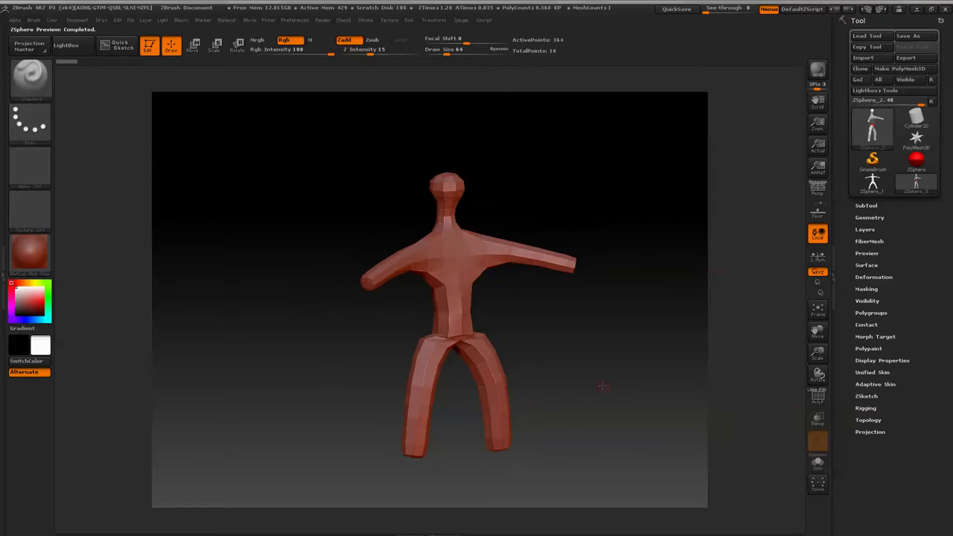
pyautogui.press('a')
# - Move the upper-thigh ZSpheres outward to widen the hips, and preview the figure's adaptive skin mesh
pyautogui.moveTo(532, 369); pyautogui.dragTo(582, 370)
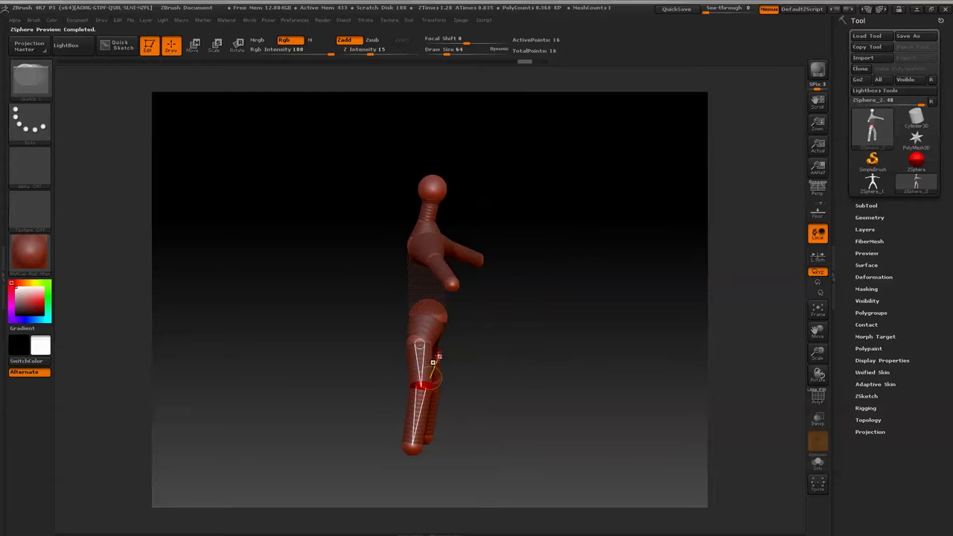
pyautogui.click(196, 46)
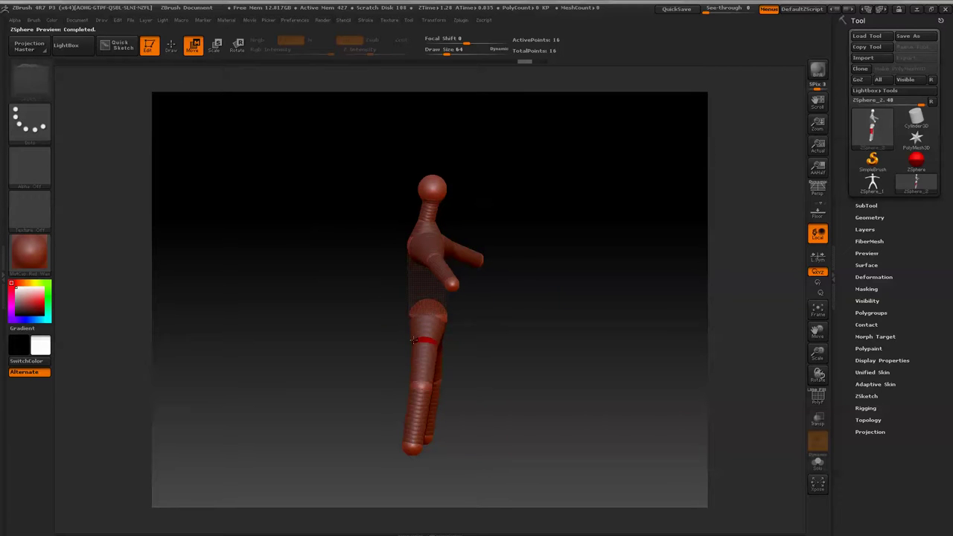
pyautogui.moveTo(596, 395); pyautogui.dragTo(513, 400)
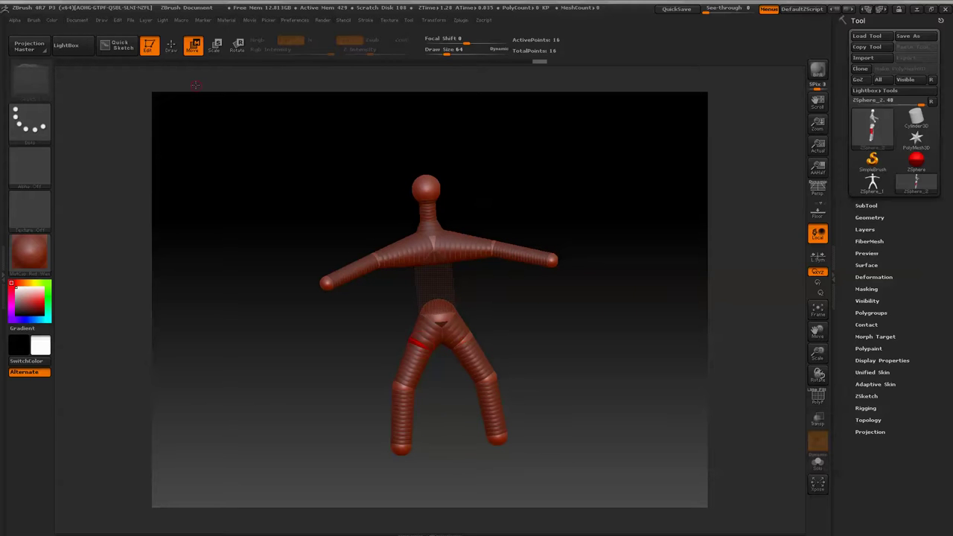
pyautogui.moveTo(415, 342); pyautogui.dragTo(405, 338)
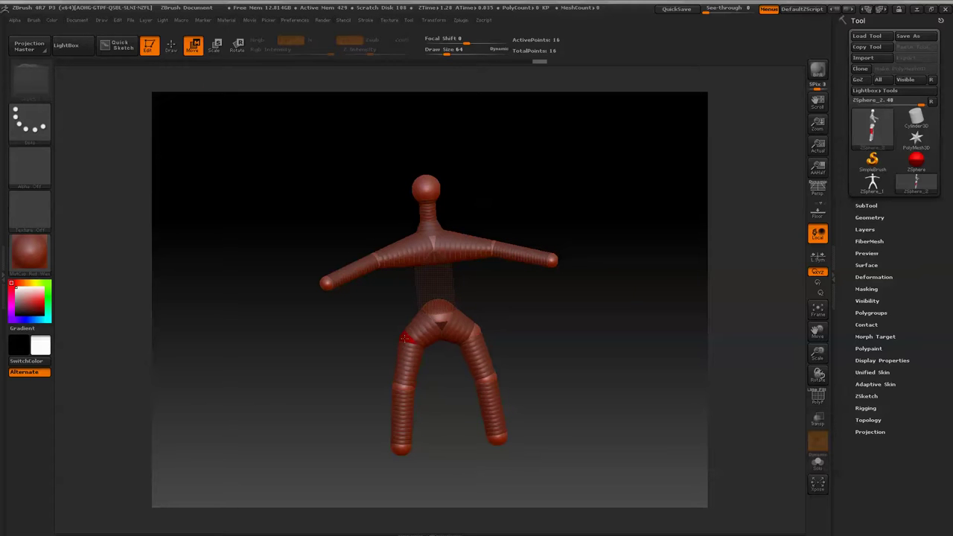
pyautogui.moveTo(349, 358); pyautogui.dragTo(371, 360)
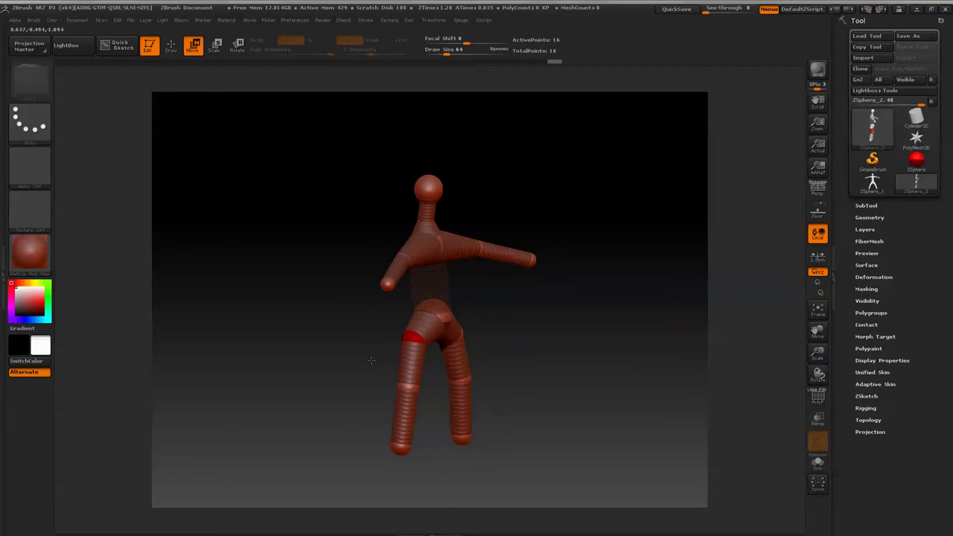
pyautogui.press('a')
pyautogui.moveTo(222, 292); pyautogui.dragTo(198, 288)
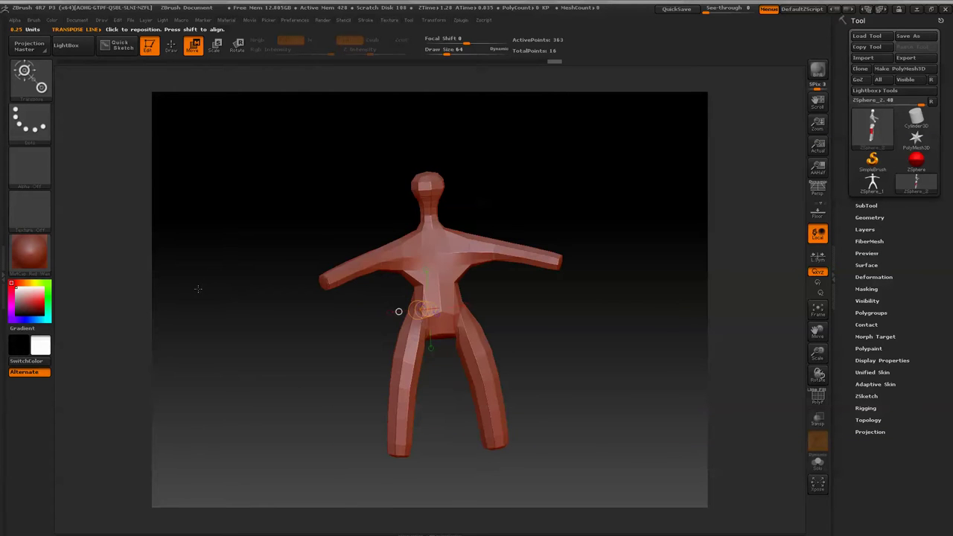
# - Convert the previewed figure to a PolyMesh3D and divide its geometry twice to reach subdivision level 3
pyautogui.click(922, 71)
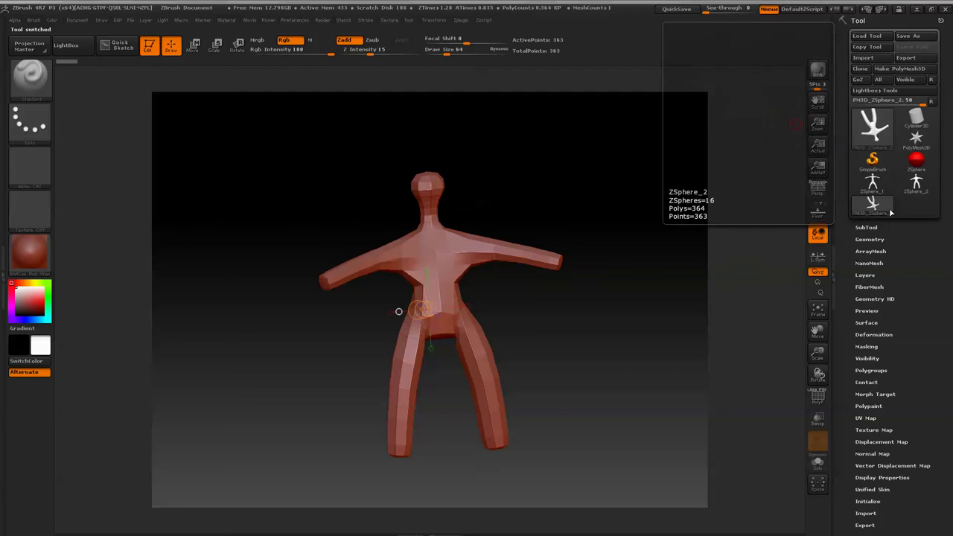
pyautogui.click(873, 240)
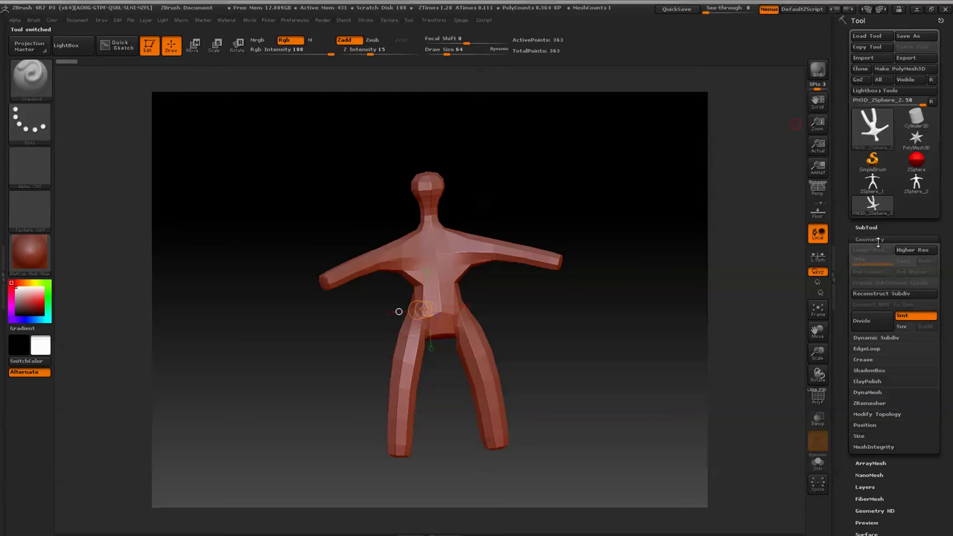
pyautogui.click(862, 321)
pyautogui.click(862, 321)
pyautogui.moveTo(575, 358)
pyautogui.mouseDown()
pyautogui.moveTo(618, 356)
pyautogui.moveTo(576, 356)
pyautogui.mouseUp()
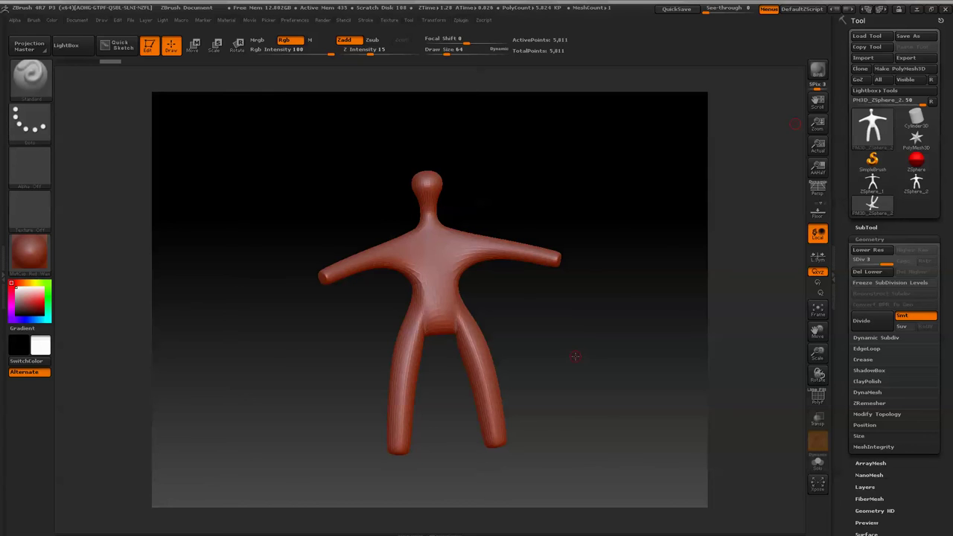